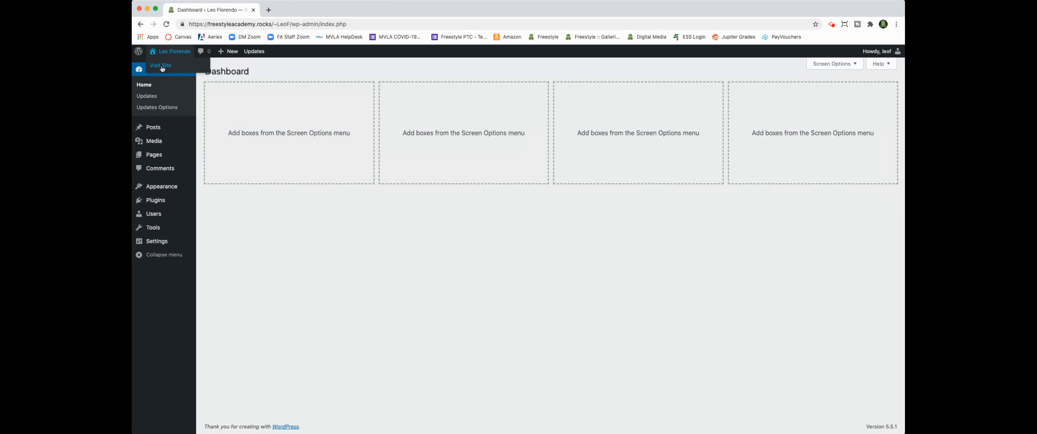
- View the live site from the admin dashboard and return to the dashboard
click(161, 66)
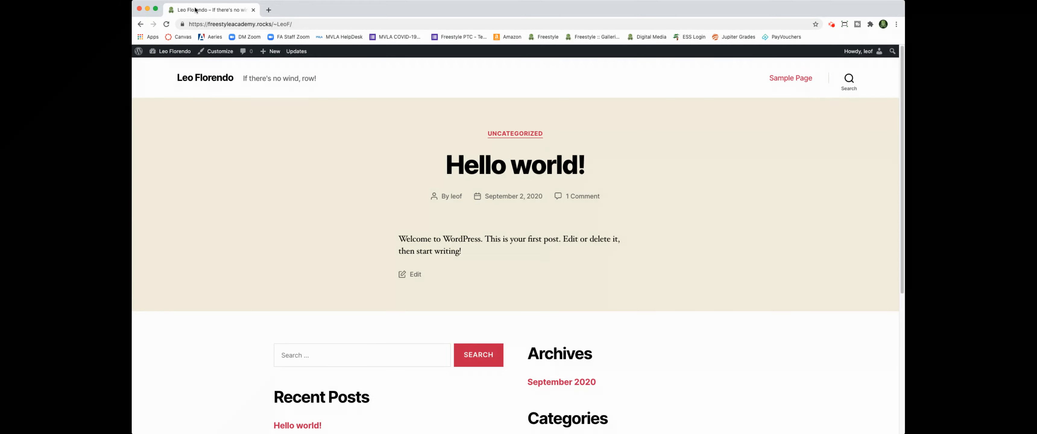
mouse_move(138, 51)
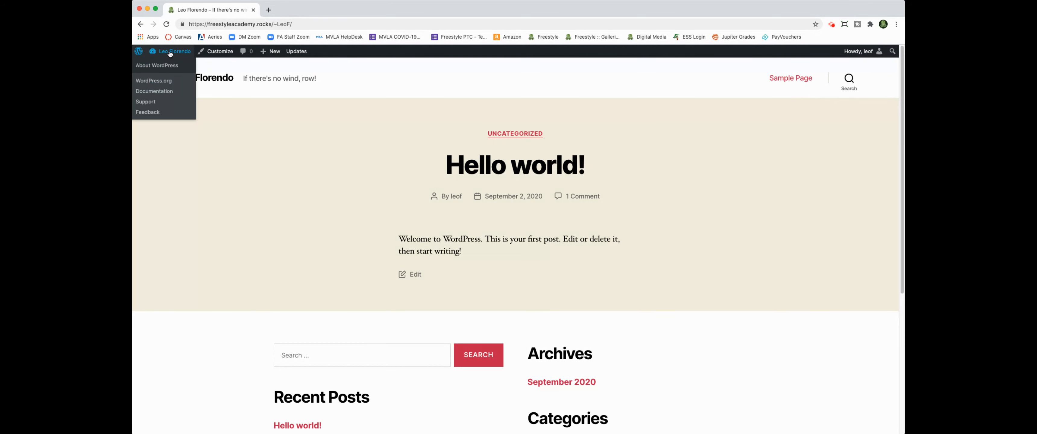
mouse_move(170, 53)
click(166, 67)
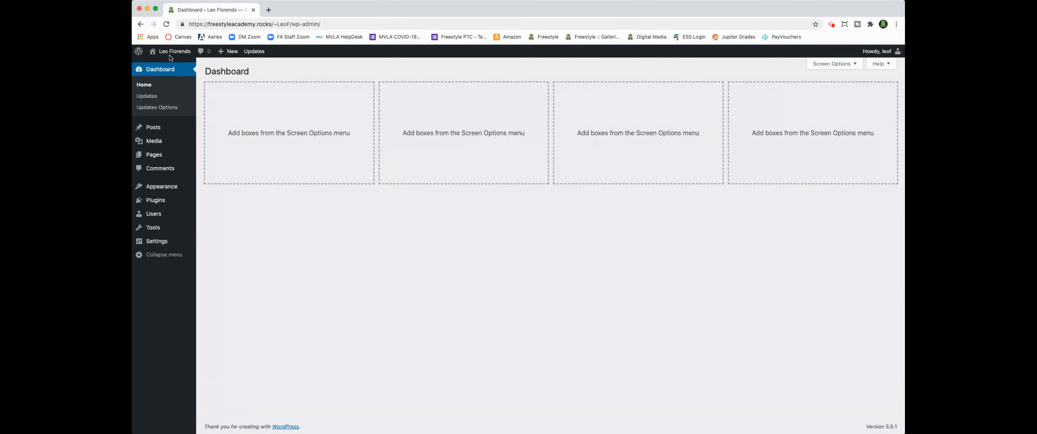
- Open the live site in a second browser tab, keeping the dashboard open in the first, and bring it up
mouse_move(171, 51)
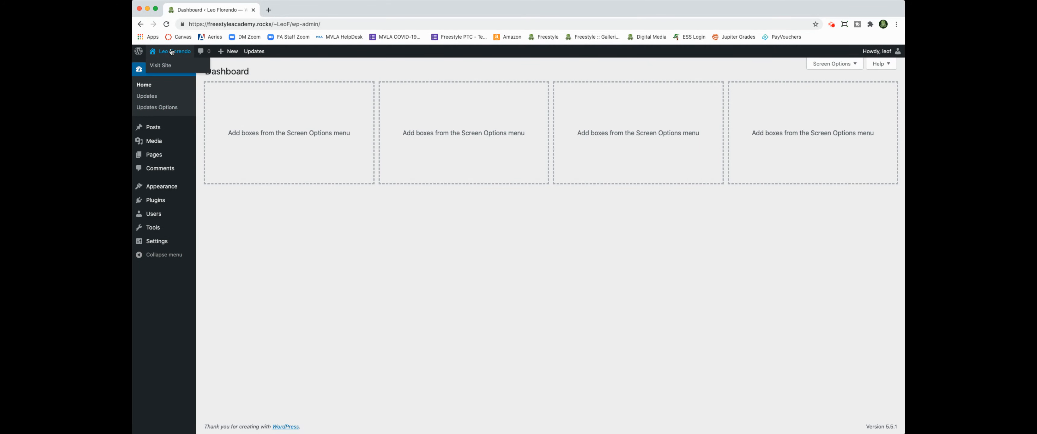
click(159, 66)
super+click(175, 66)
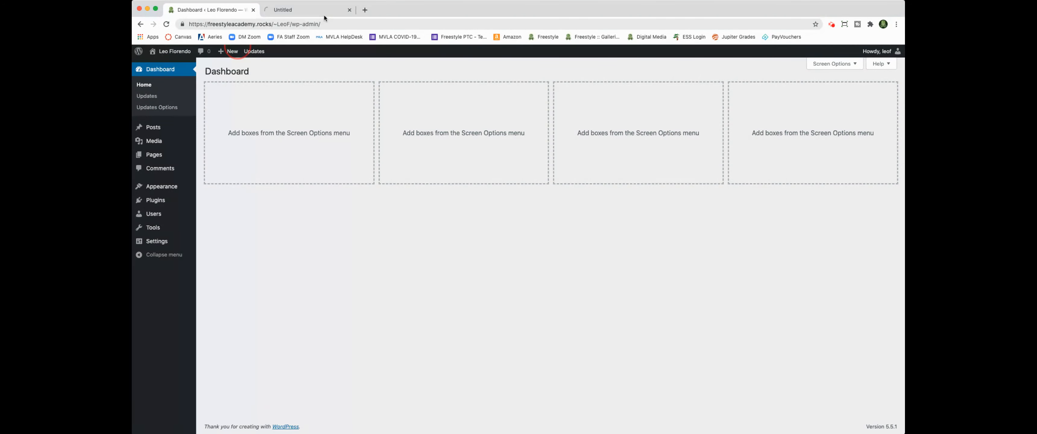
click(294, 11)
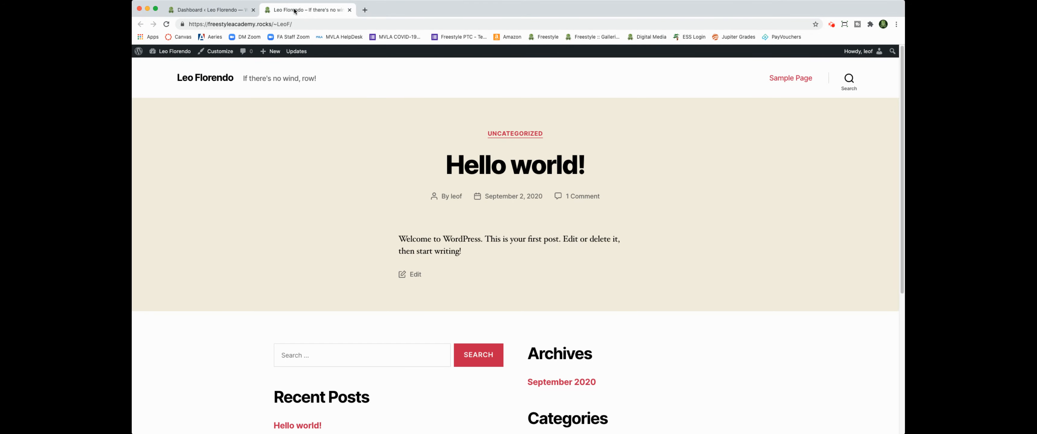
- Compare the admin dashboard with the live site in their two browser tabs, finishing on the dashboard
click(209, 10)
click(289, 10)
mouse_move(880, 51)
click(197, 11)
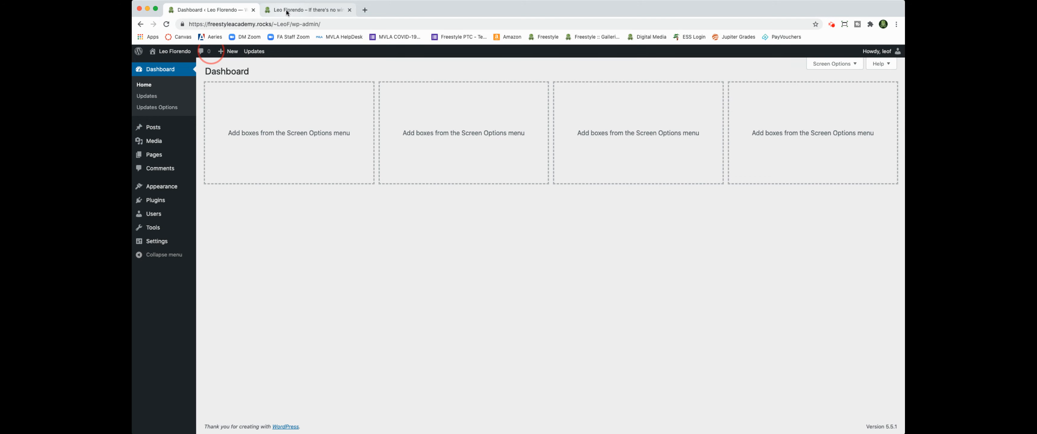
click(298, 11)
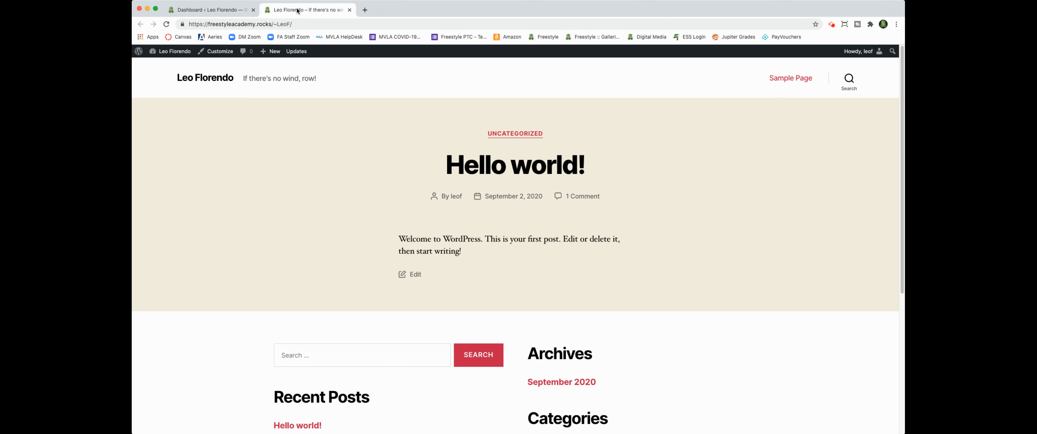
click(194, 11)
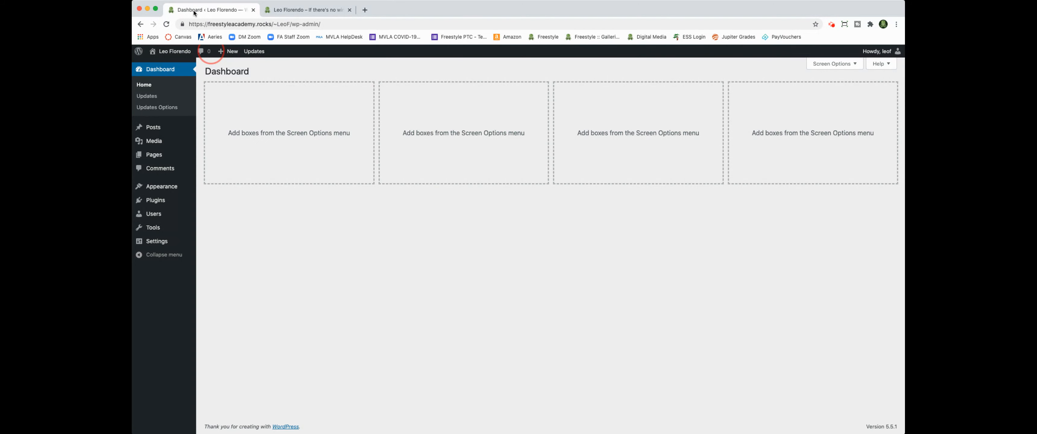
- Move both existing pages, Sample Page and the Privacy Policy draft, to the trash
mouse_move(153, 155)
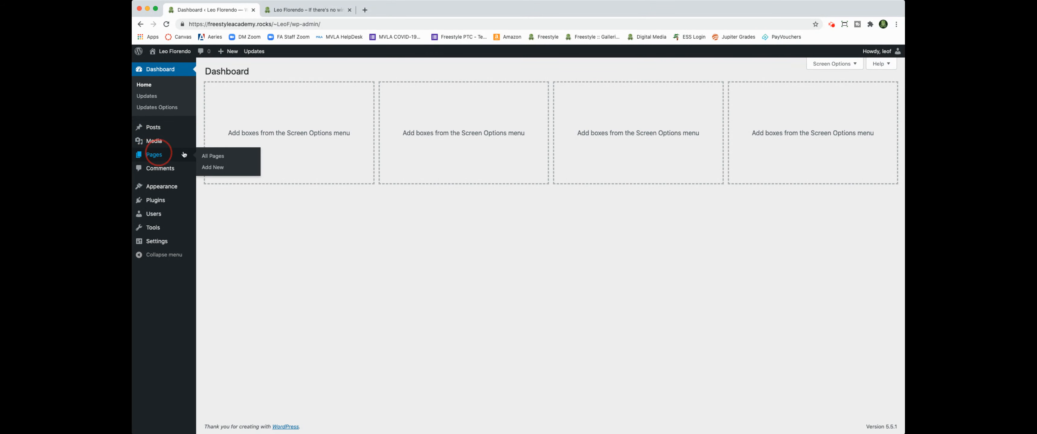
click(224, 156)
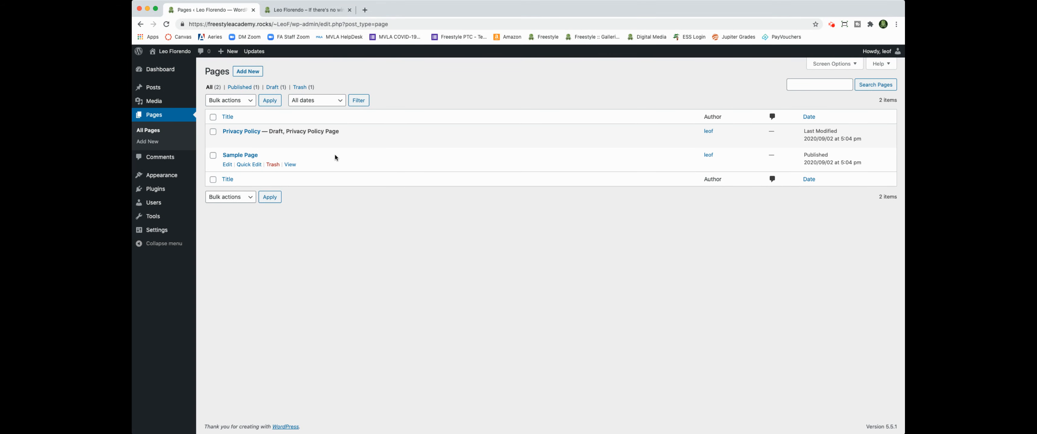
click(273, 165)
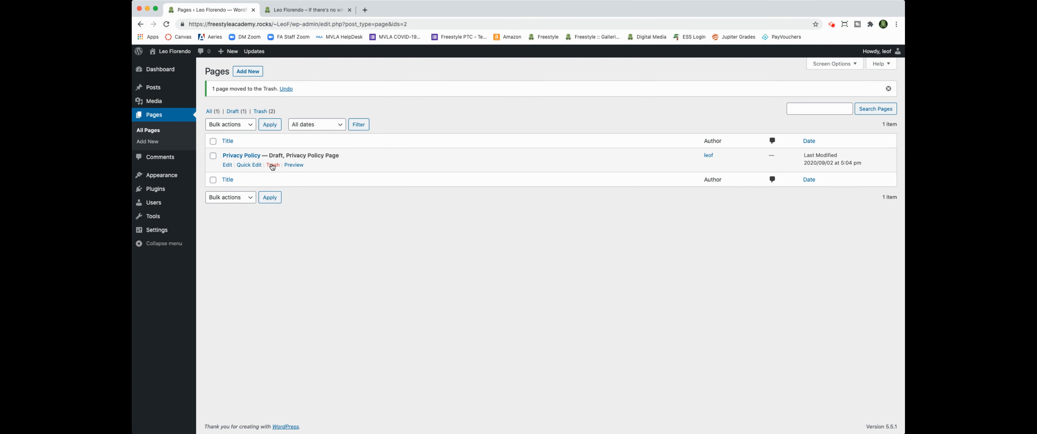
click(273, 166)
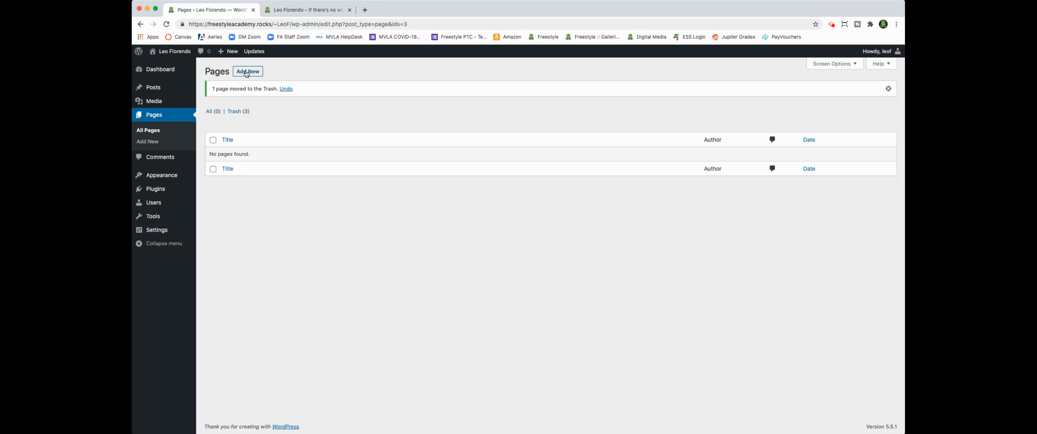
- Create a new page titled "About Me"
mouse_move(232, 52)
click(145, 144)
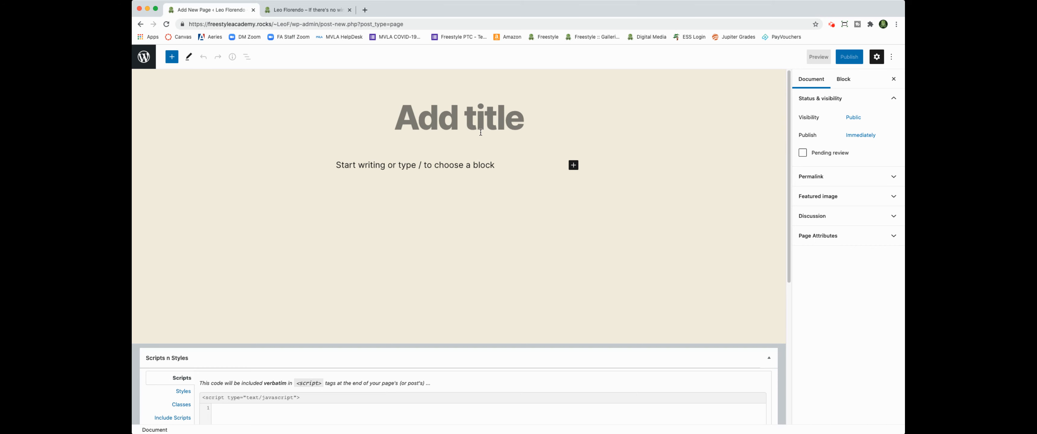
click(459, 126)
text(About Me)
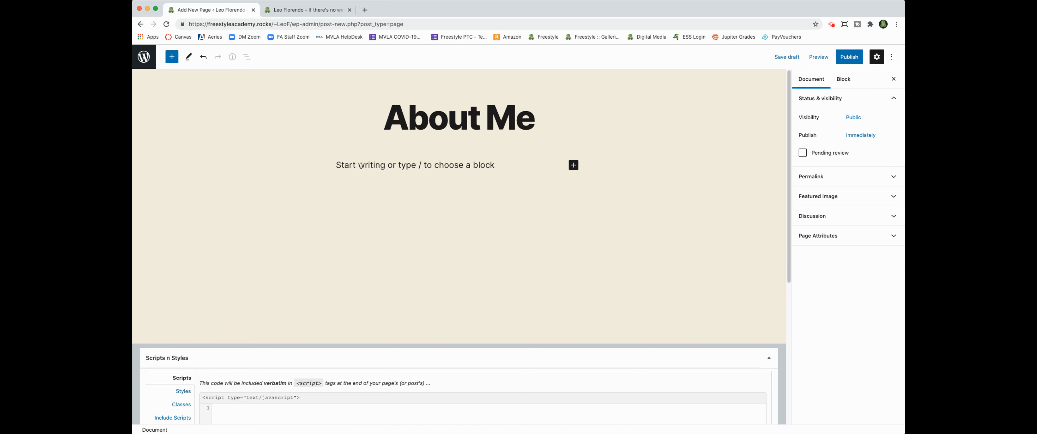
- Add the paragraph "Eventually I'll write about me here." to the About Me page and publish it
click(403, 166)
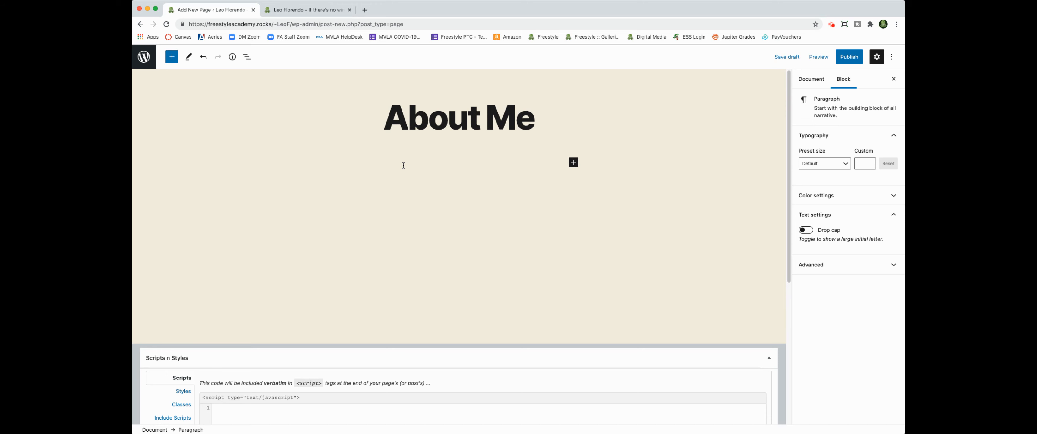
text(Eventually I'll write about )
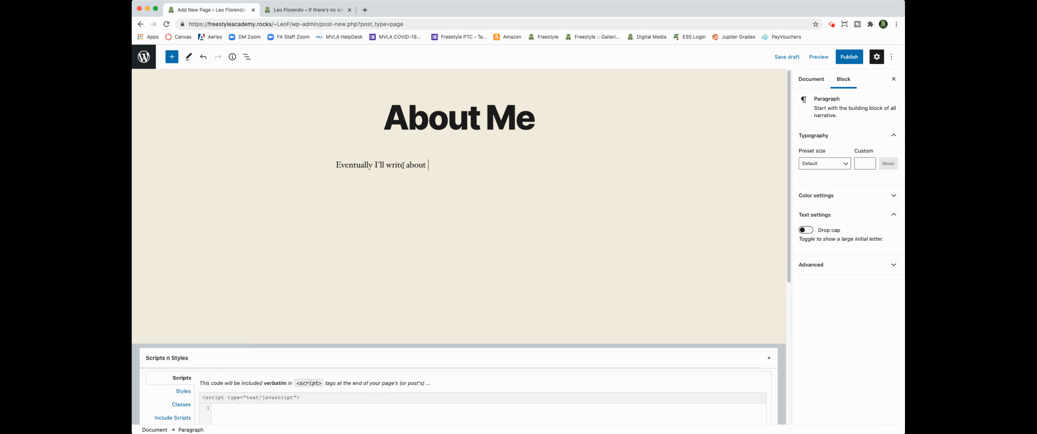
text(me here.)
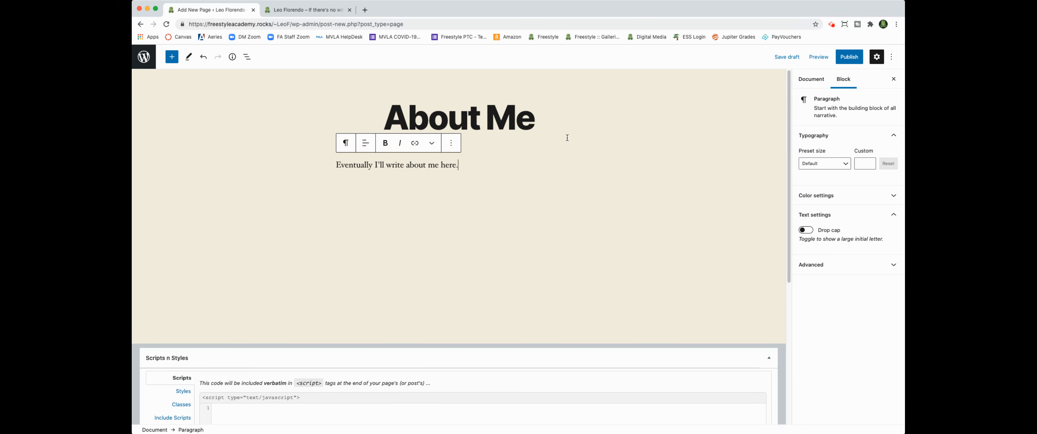
click(850, 57)
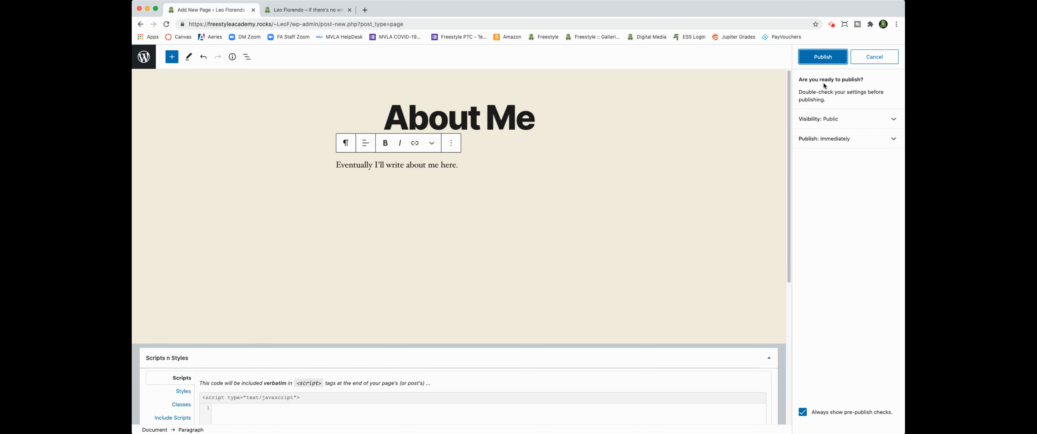
click(828, 59)
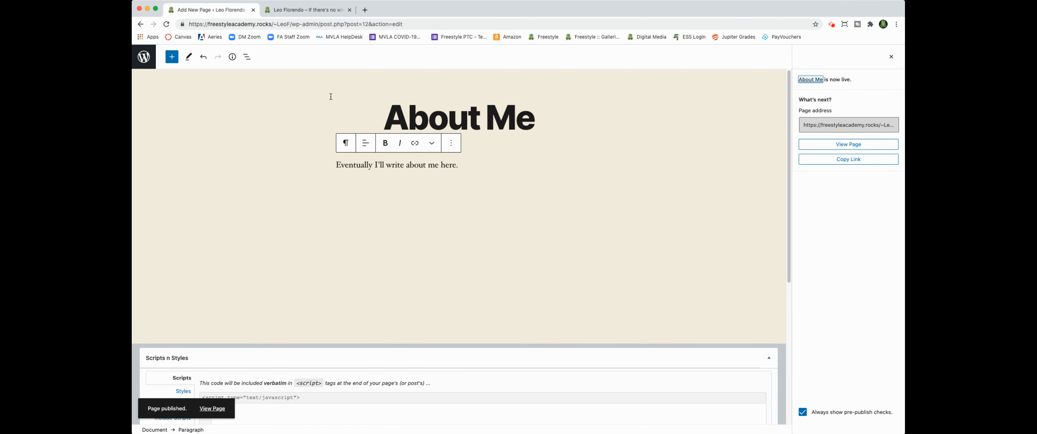
- Reload the live site to check its navigation and return to the page editor
click(300, 10)
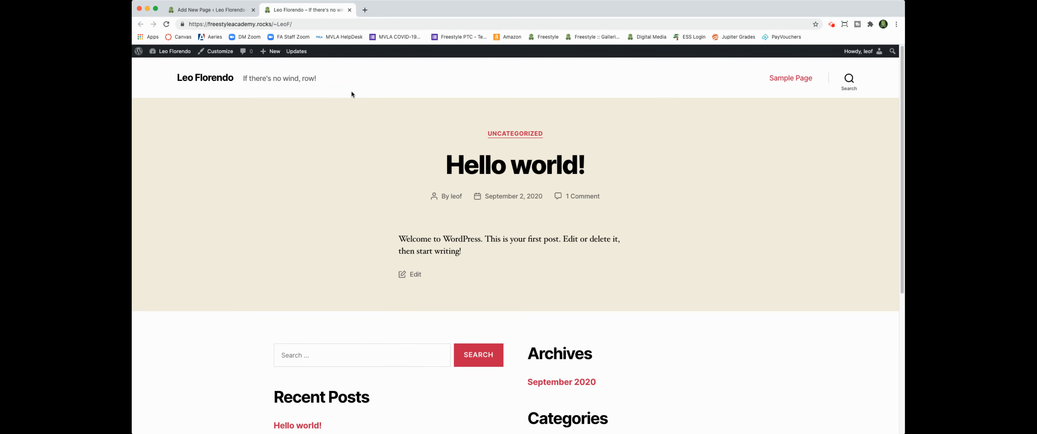
key(super+r)
click(191, 10)
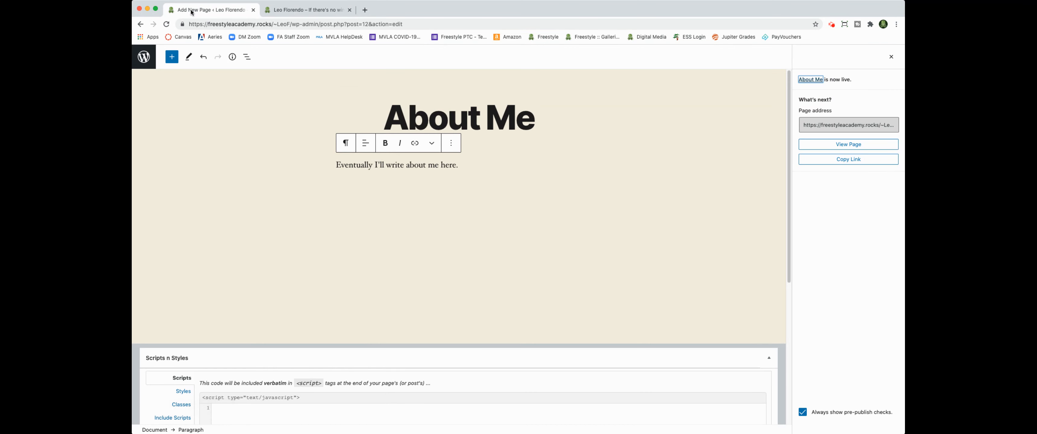
- In the reading settings, make the homepage display the static page About Me and save the changes
click(145, 59)
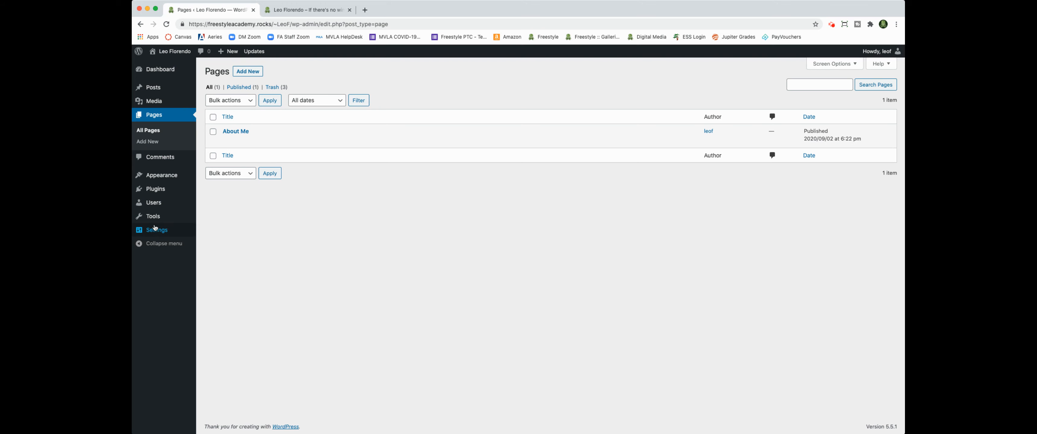
mouse_move(155, 229)
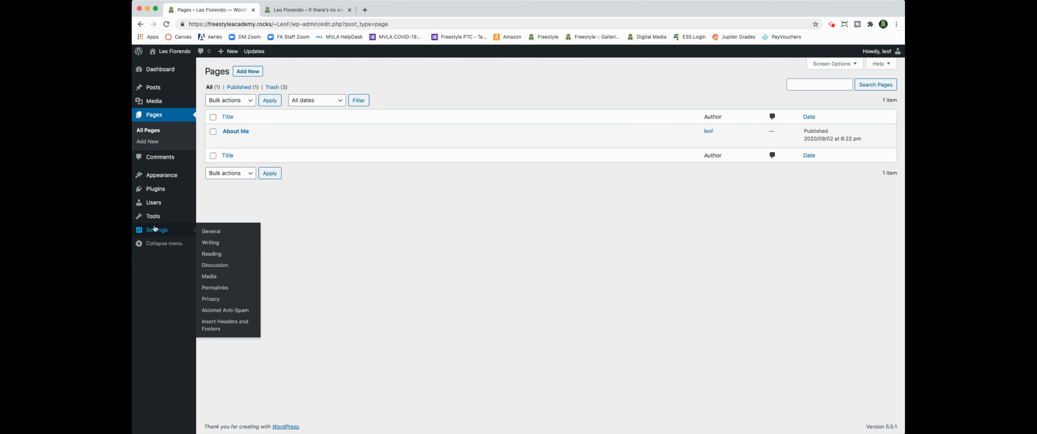
click(210, 254)
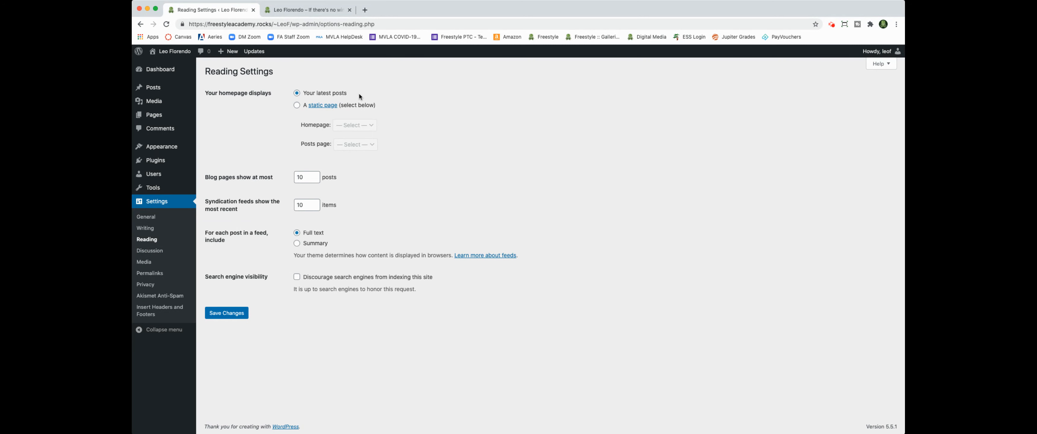
click(297, 106)
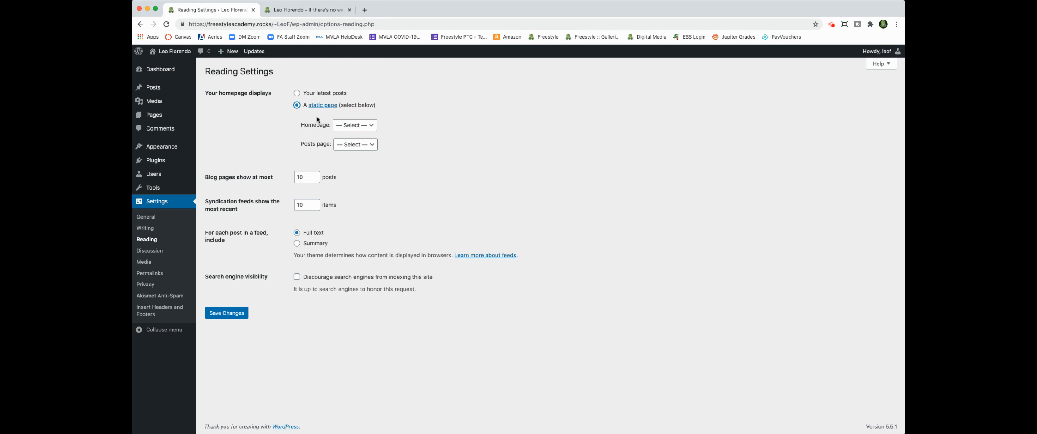
key(Tab)
click(365, 134)
click(229, 314)
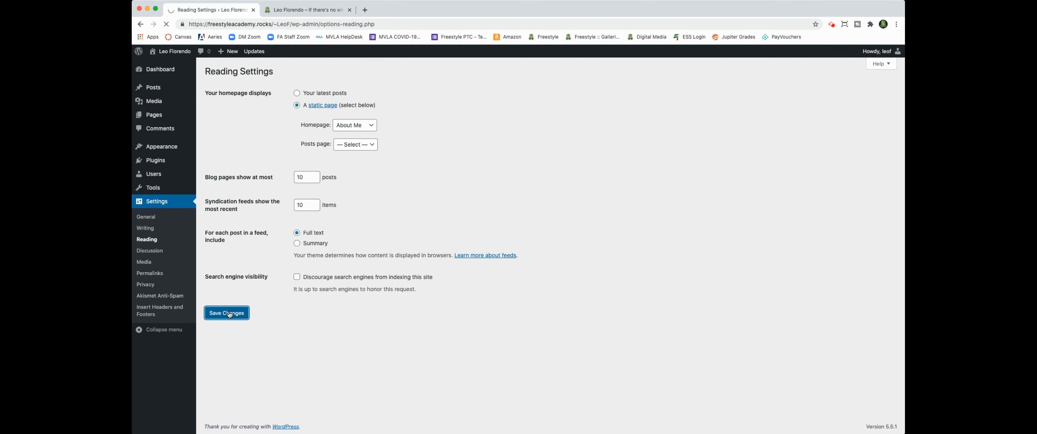
- Reload the live site and examine its homepage from the title down to the footer
click(288, 11)
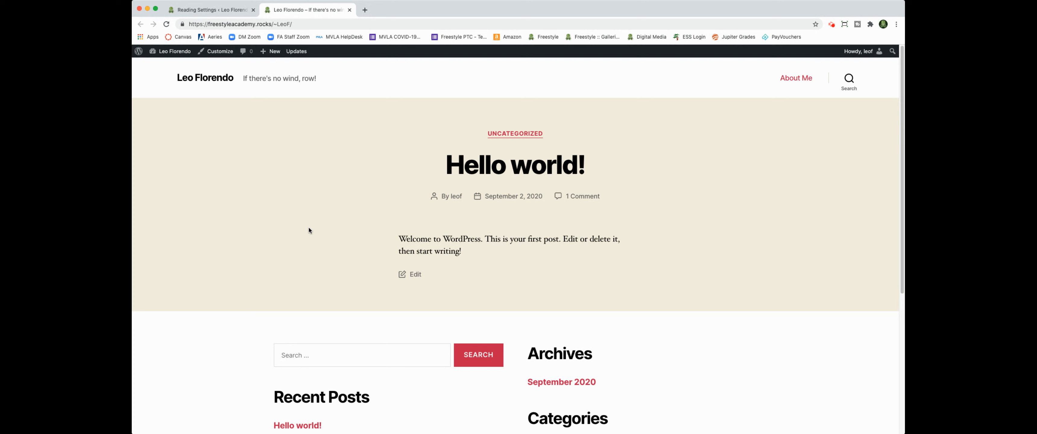
key(super+r)
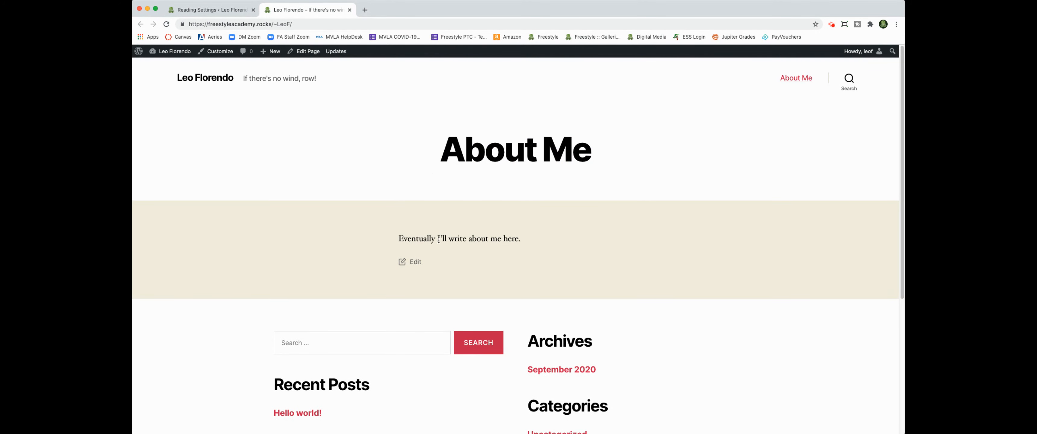
scroll(440, 243, down, 5)
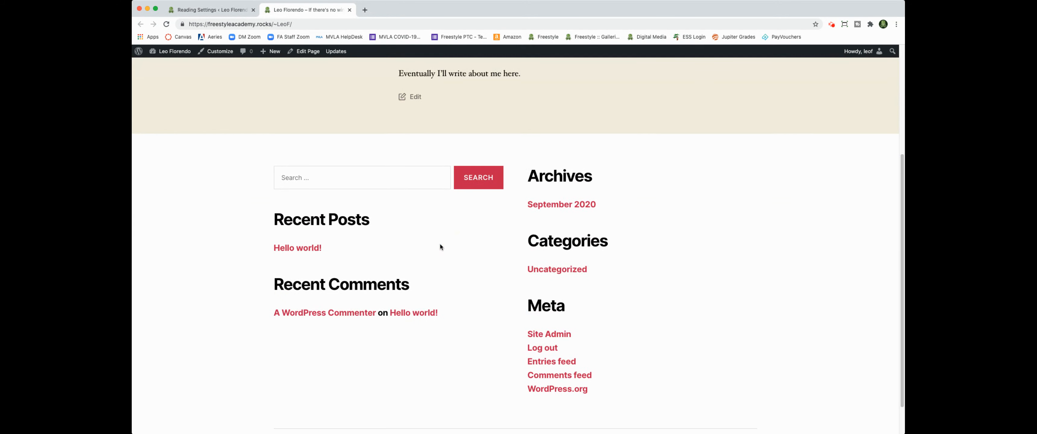
scroll(547, 359, up, 1)
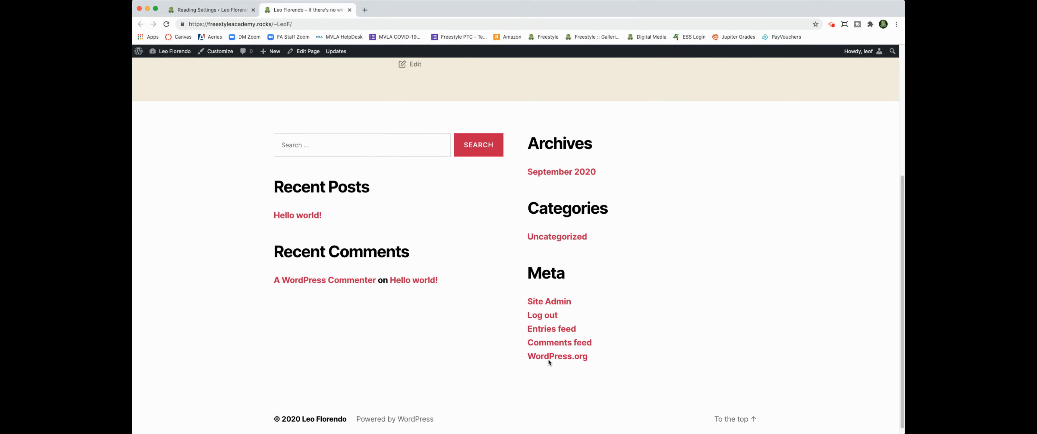
scroll(546, 361, up, 8)
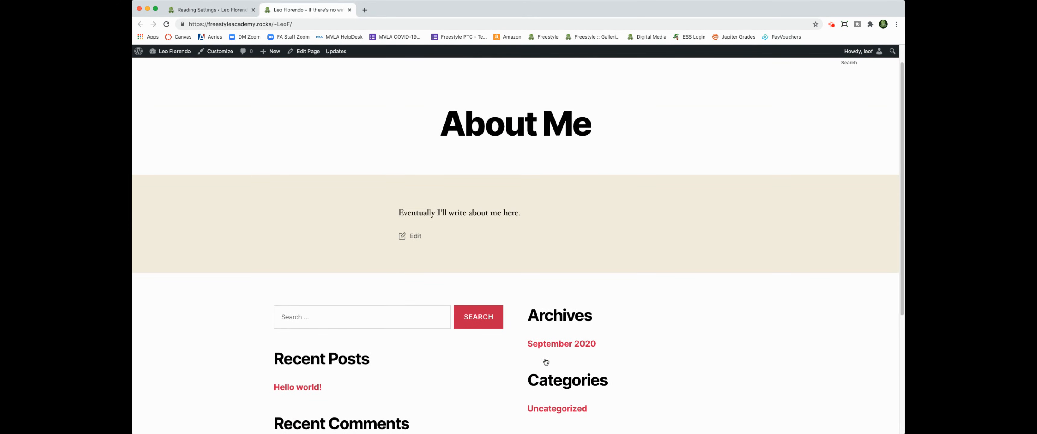
scroll(535, 357, up, 1)
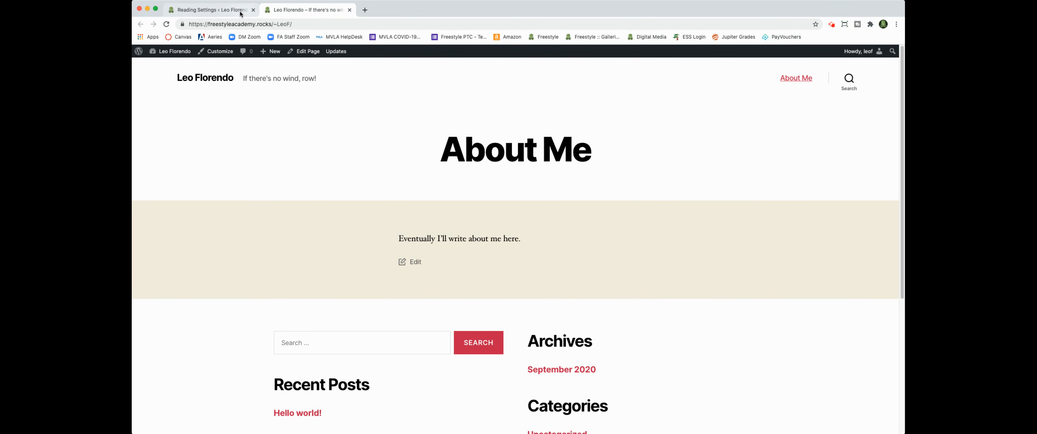
- Open the About Me page from the pages list for editing, look through its editor and return to the pages list
click(190, 11)
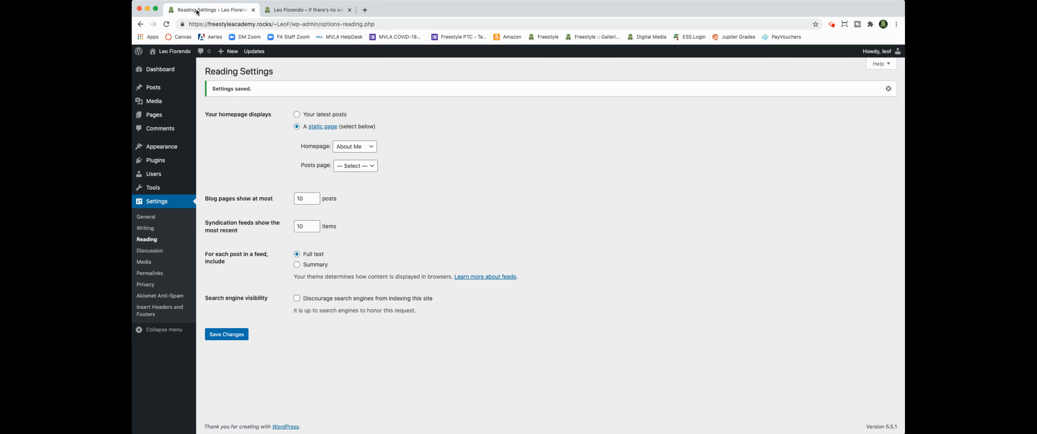
mouse_move(150, 113)
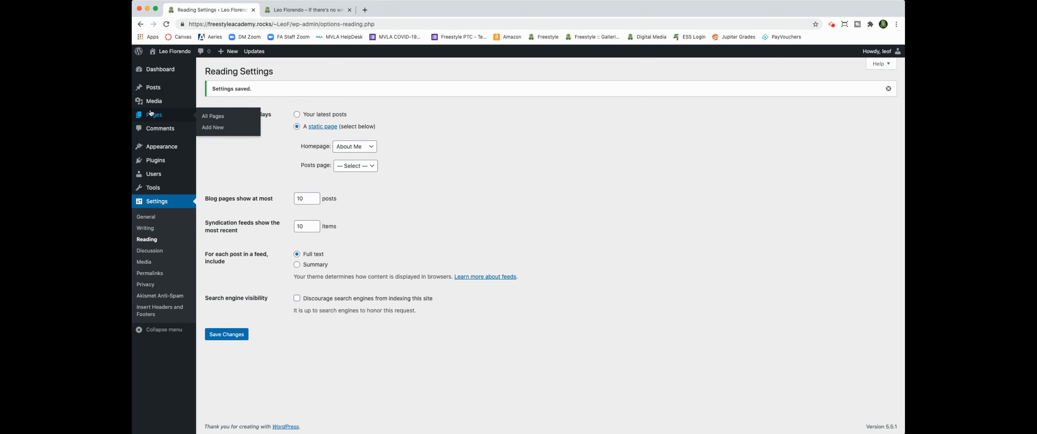
click(223, 116)
mouse_move(219, 136)
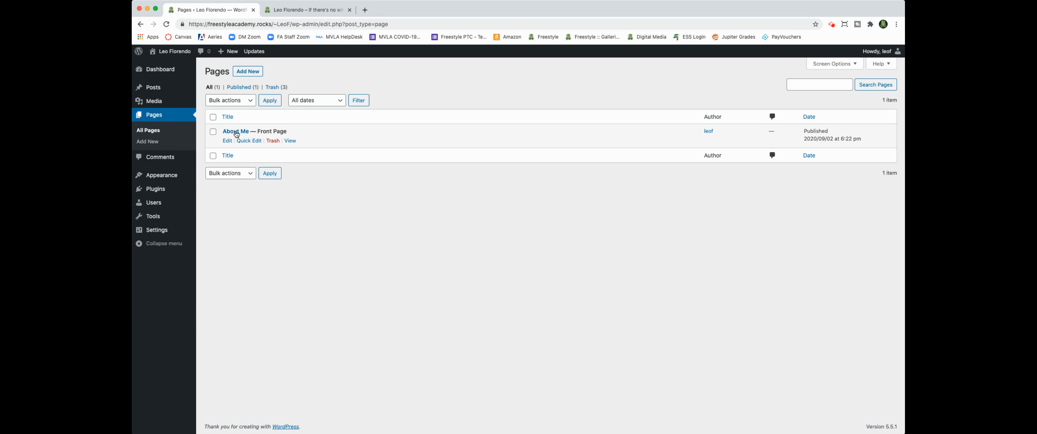
click(227, 141)
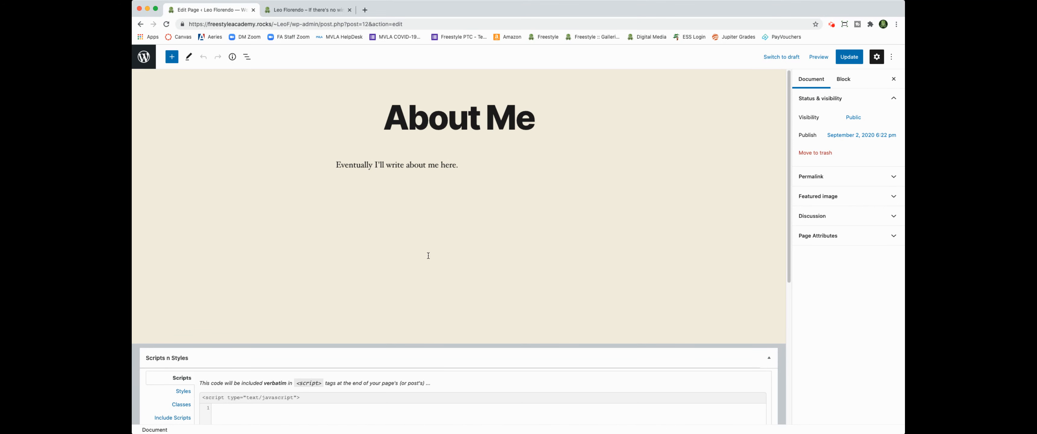
scroll(429, 255, down, 5)
scroll(428, 256, up, 5)
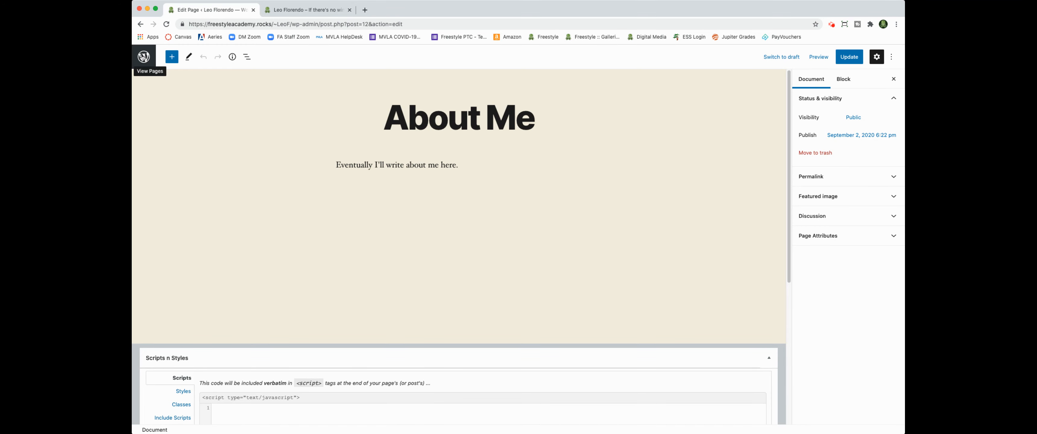
click(143, 57)
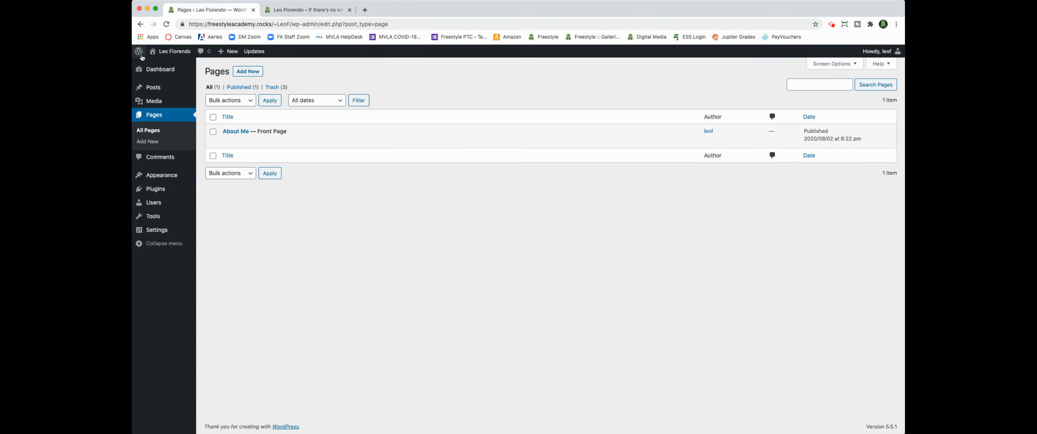
- Open the theme customizer and examine the footer widgets in the homepage preview
mouse_move(164, 177)
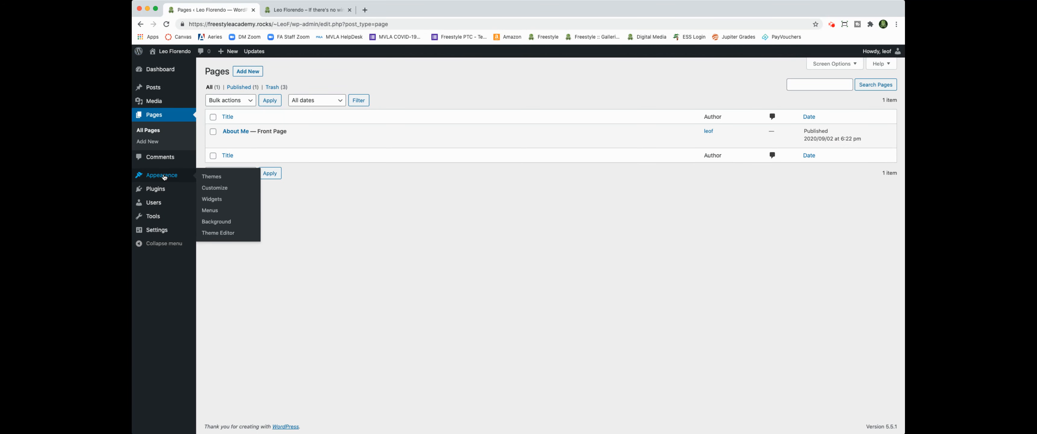
click(217, 189)
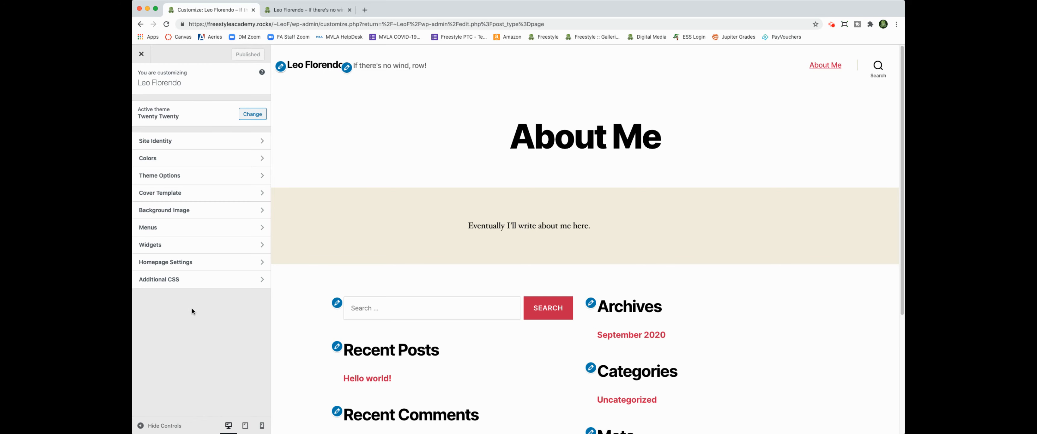
scroll(411, 336, down, 3)
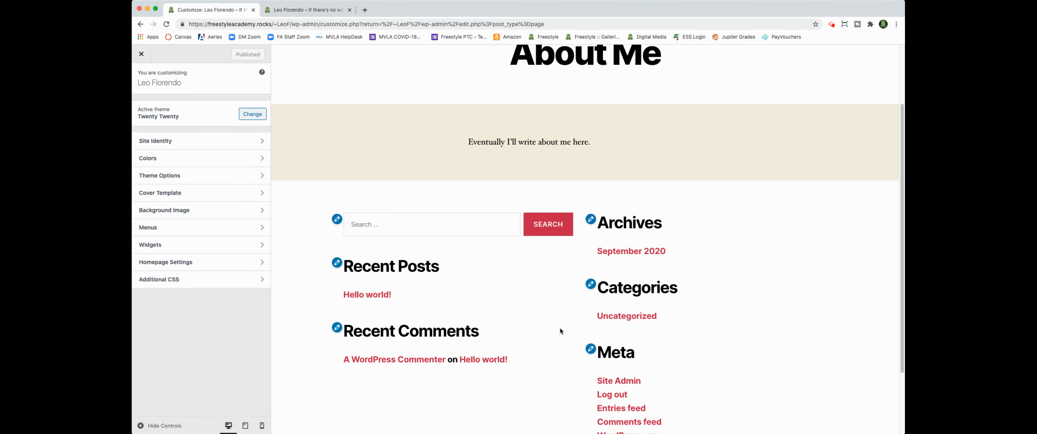
- Remove the Search, Recent Posts and Recent Comments widgets from the Footer #1 widget area
click(173, 245)
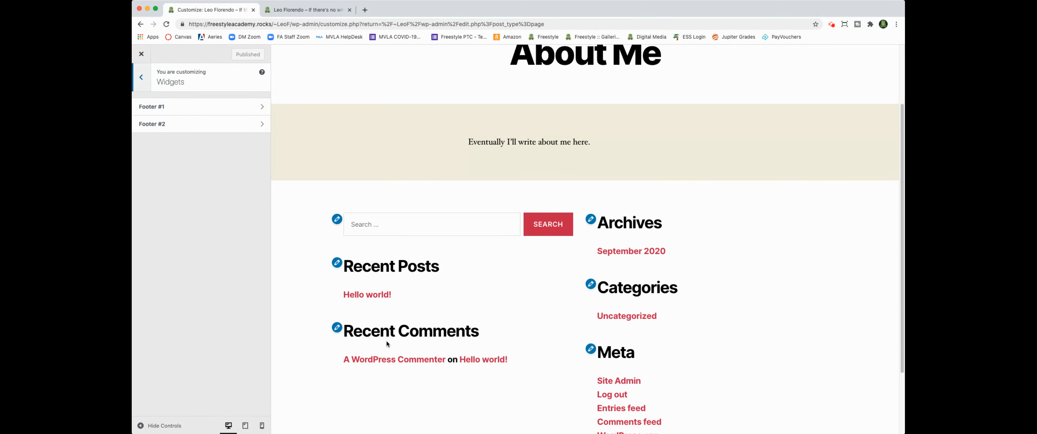
click(190, 106)
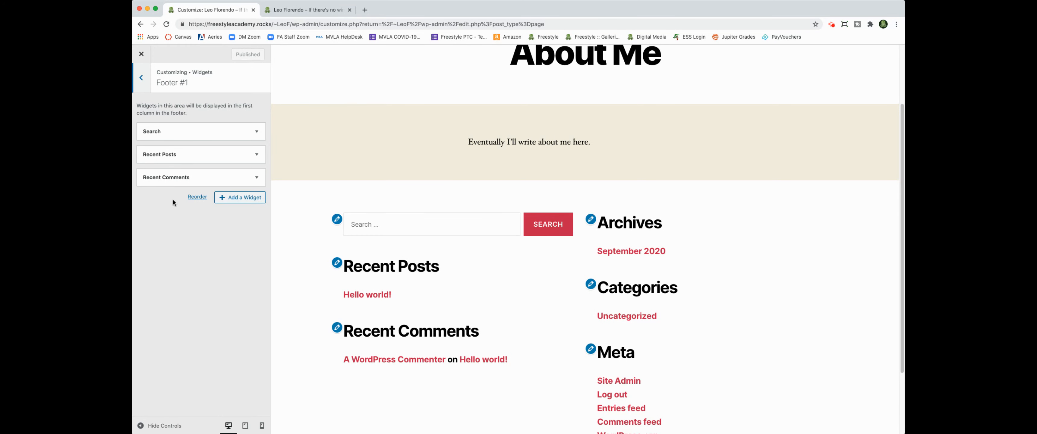
click(257, 132)
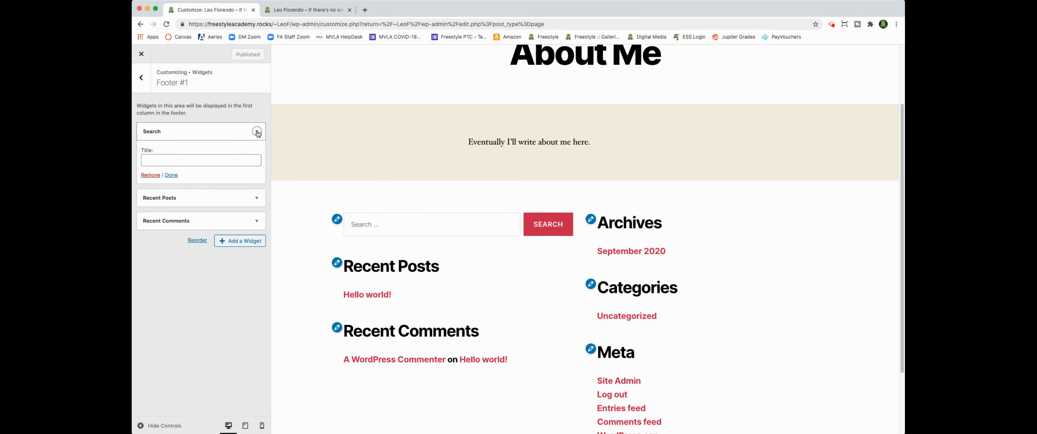
click(150, 175)
click(257, 131)
click(150, 204)
click(257, 132)
click(150, 193)
- Remove the Archives, Categories and Meta widgets from the Footer #2 widget area and publish the changes
click(140, 78)
click(169, 125)
click(257, 131)
click(151, 175)
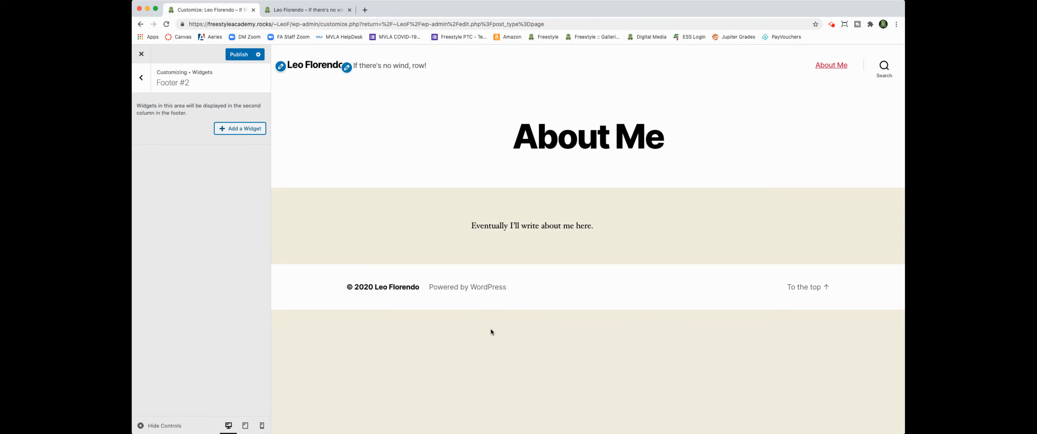
click(238, 57)
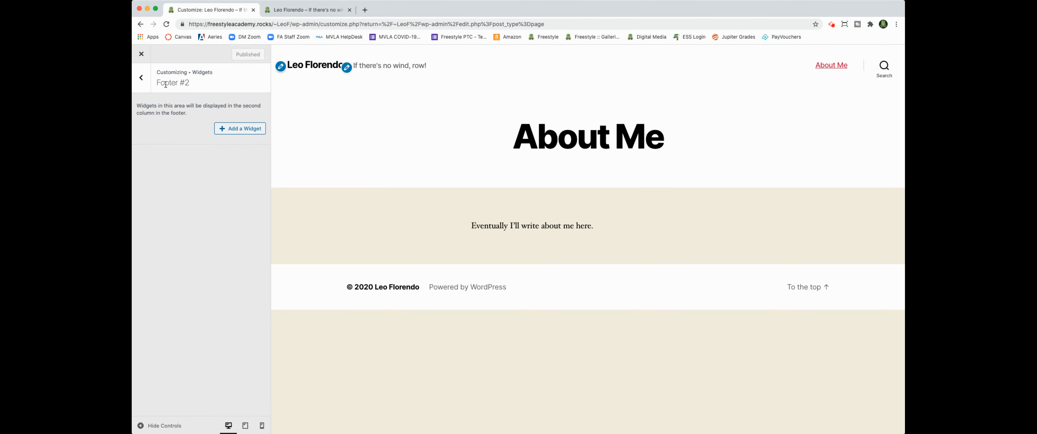
- Reload the live site to check its footer, and close the customizer to return to the pages list
click(288, 11)
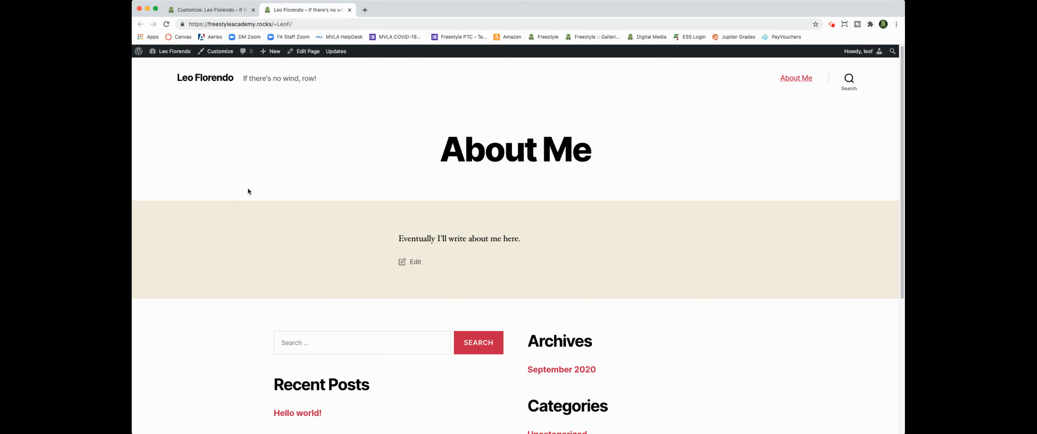
key(super+r)
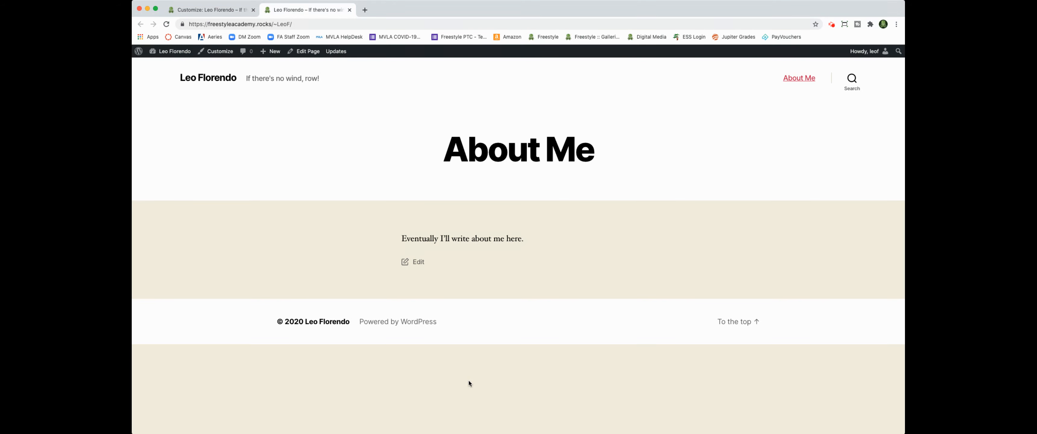
click(197, 12)
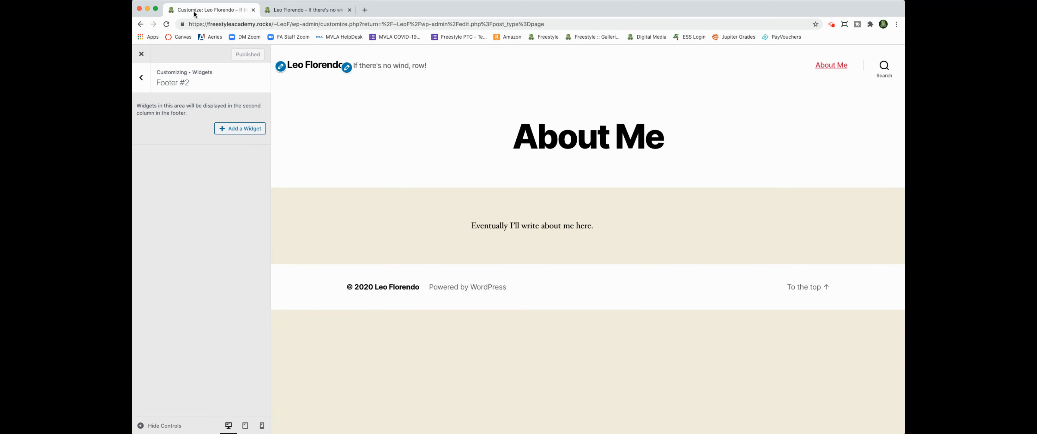
click(140, 55)
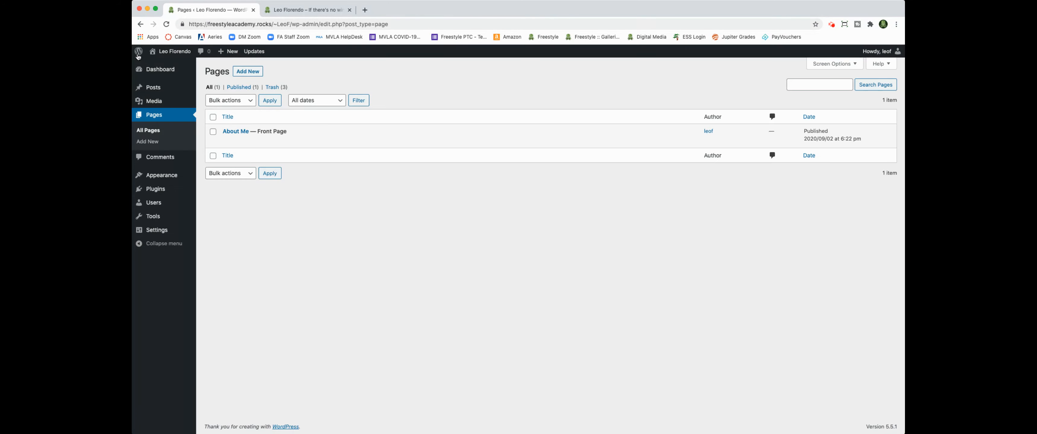